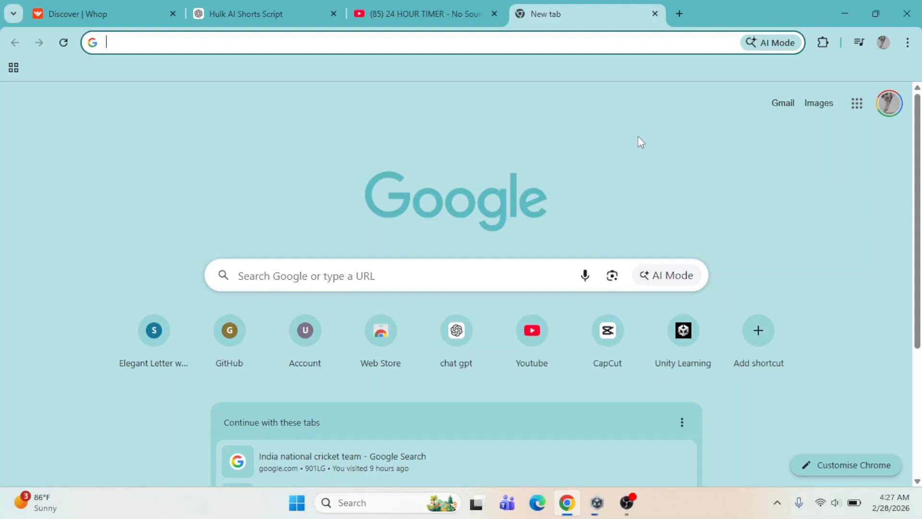
# Step: Switch to ChatGPT and submit the copied master prompt for viral anime storytime AI shorts in a new chat
pyautogui.click(271, 18)
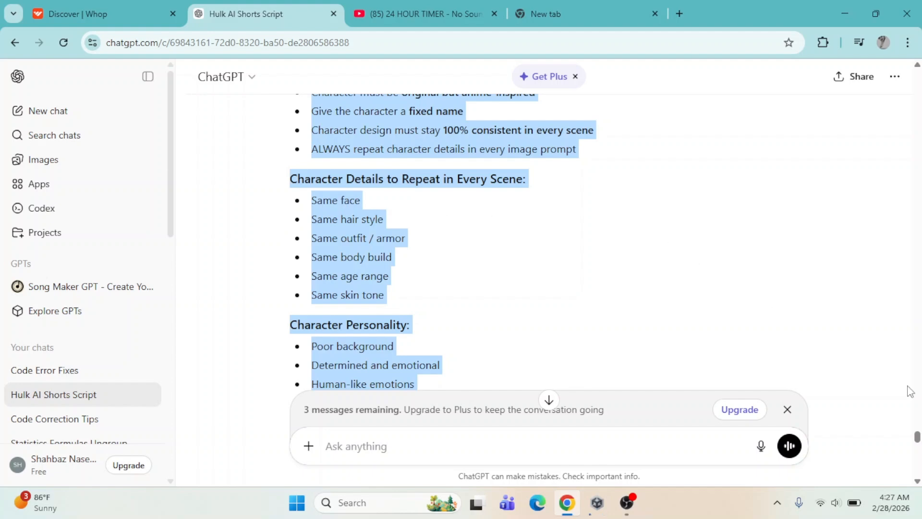
pyautogui.moveTo(918, 437); pyautogui.dragTo(917, 464)
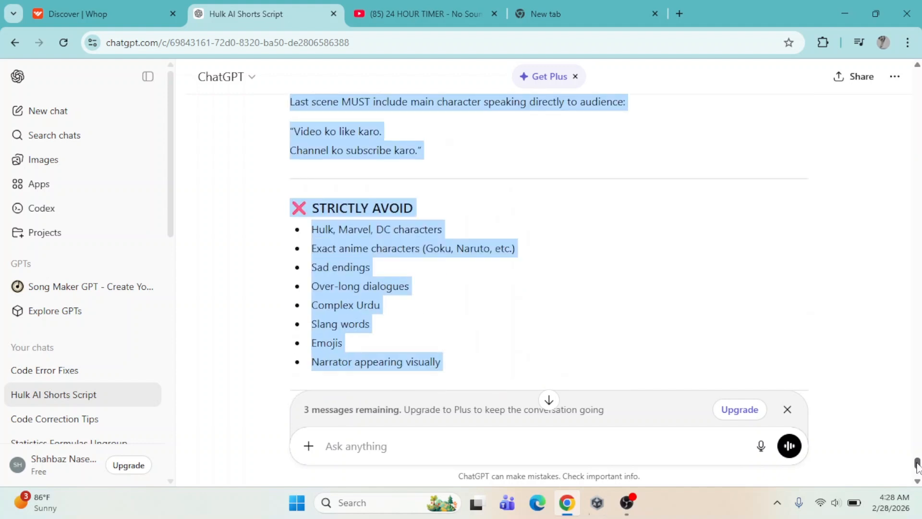
pyautogui.click(112, 121)
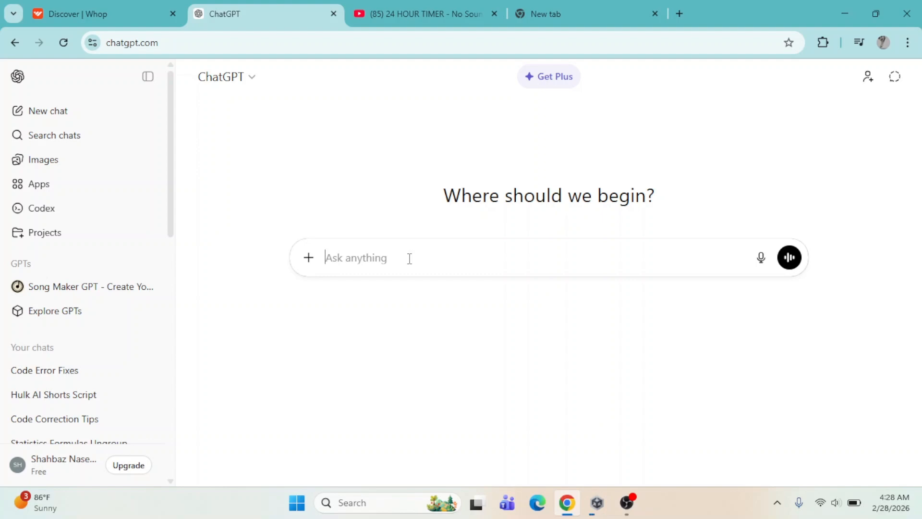
pyautogui.hotkey('ctrl', 'v')
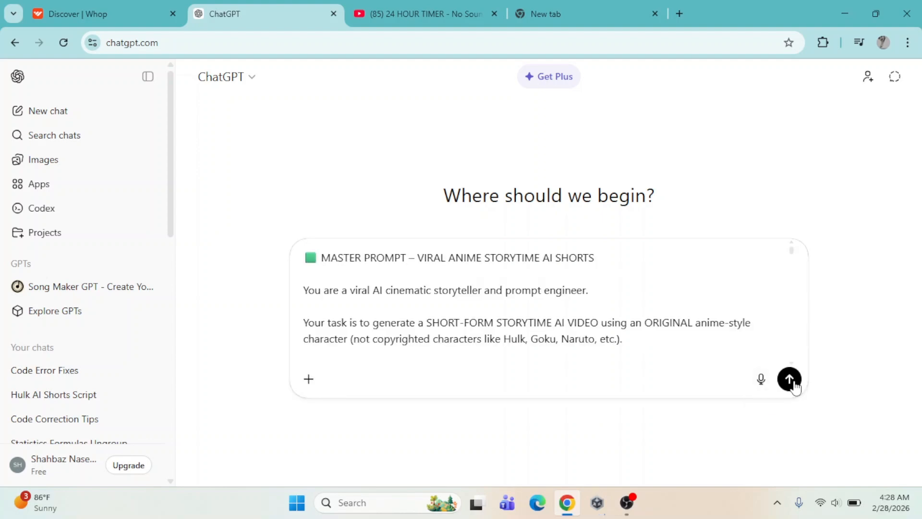
pyautogui.click(793, 383)
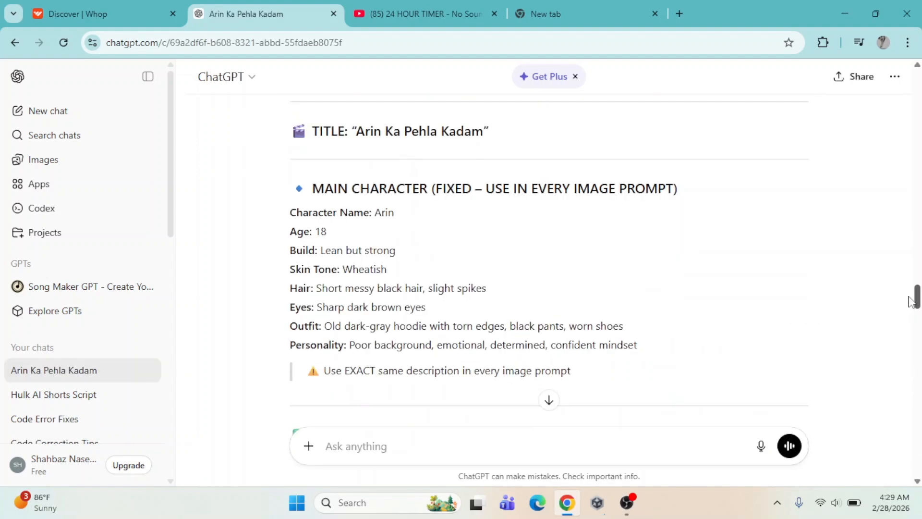
# Step: Look through the generated script and copy its main character section, from the heading through the Personality line
pyautogui.scroll(-8, 911, 303)
pyautogui.scroll(7, 911, 304)
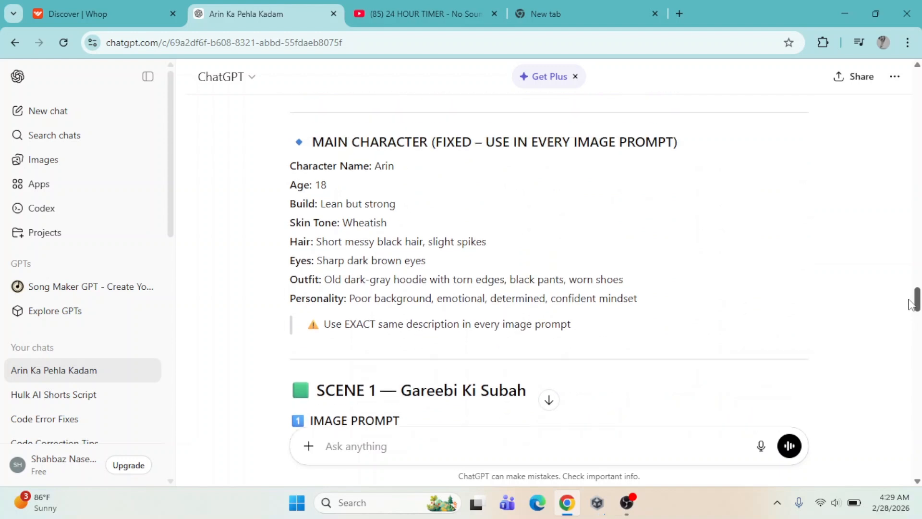
pyautogui.moveTo(910, 304); pyautogui.dragTo(910, 302)
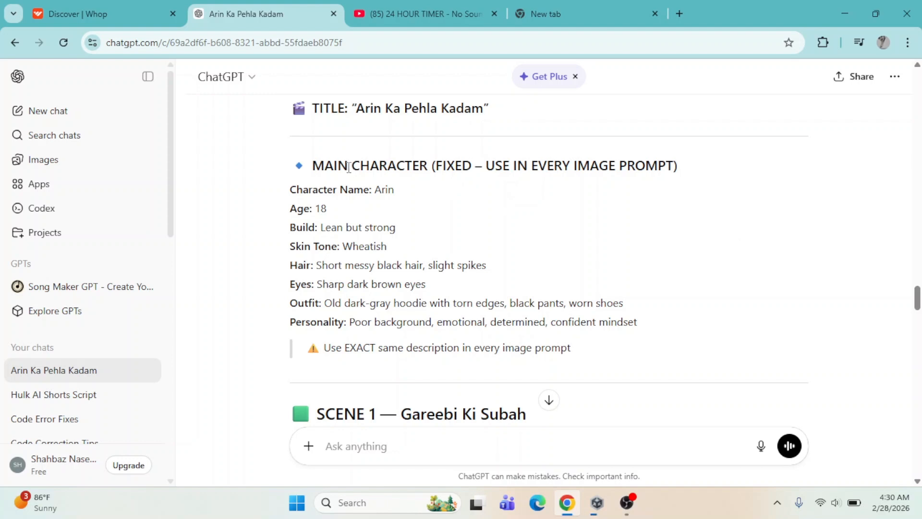
pyautogui.moveTo(319, 166); pyautogui.dragTo(423, 168)
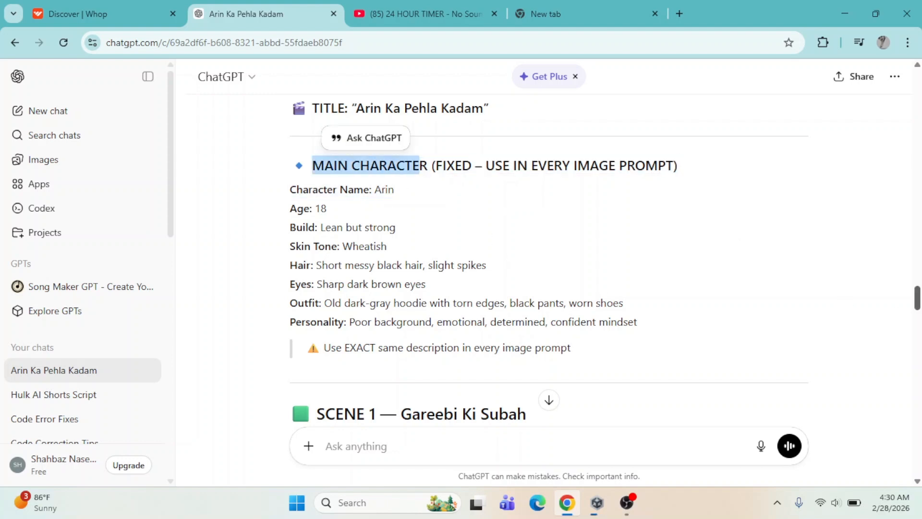
pyautogui.moveTo(917, 308)
pyautogui.mouseDown()
pyautogui.moveTo(918, 334)
pyautogui.moveTo(912, 306)
pyautogui.mouseUp()
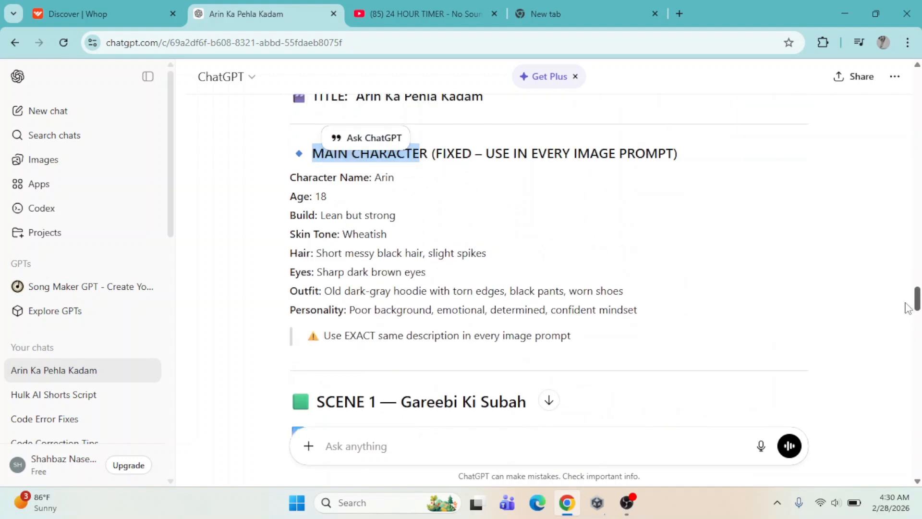
pyautogui.click(602, 251)
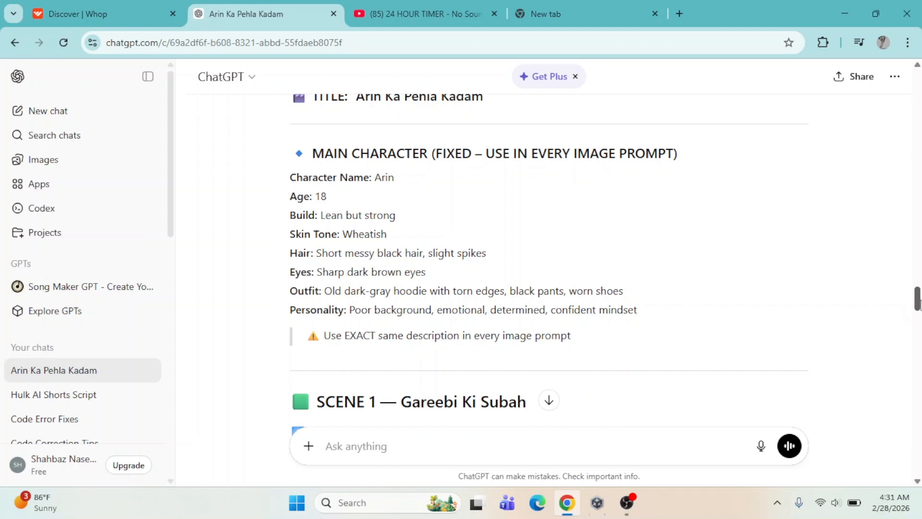
pyautogui.scroll(-5, 917, 301)
pyautogui.scroll(5, 917, 300)
pyautogui.moveTo(291, 152); pyautogui.dragTo(639, 315)
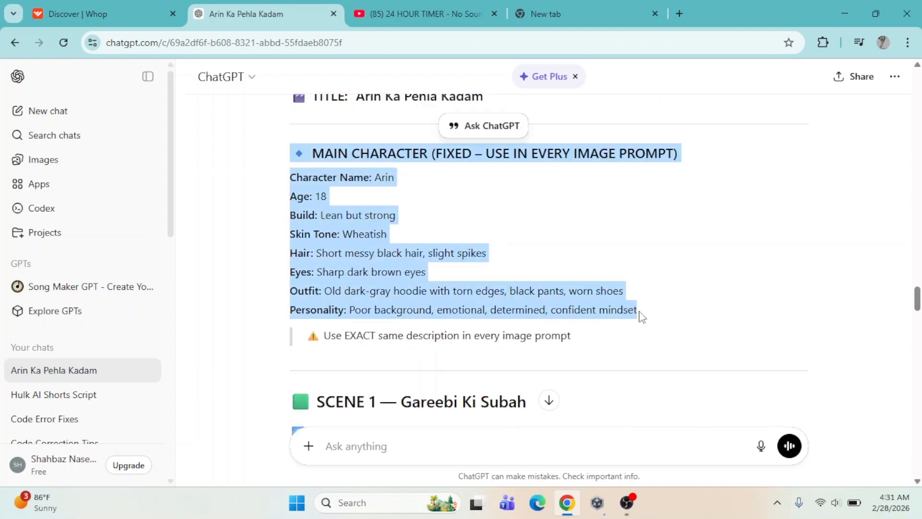
# Step: Search the web for "grok ai" in the empty browser tab and open Grok's Imagine page
pyautogui.click(545, 13)
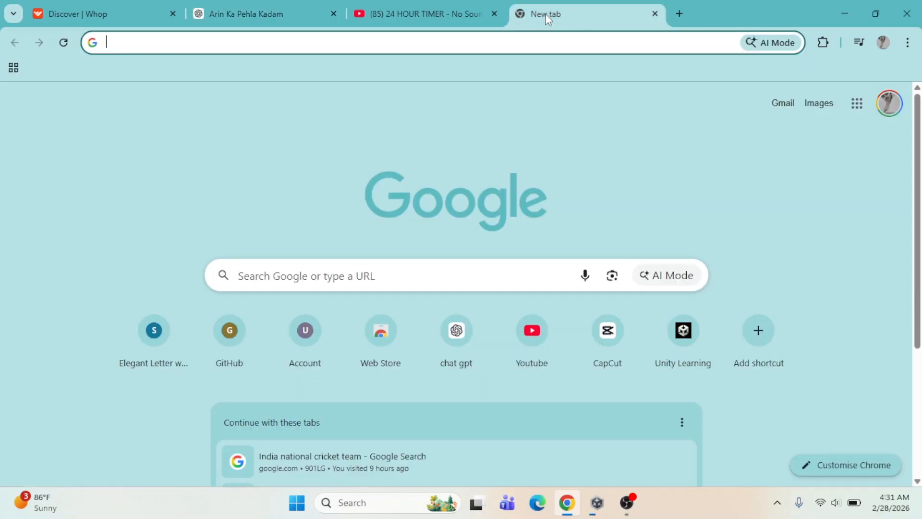
pyautogui.click(493, 41)
pyautogui.write('grok ai')
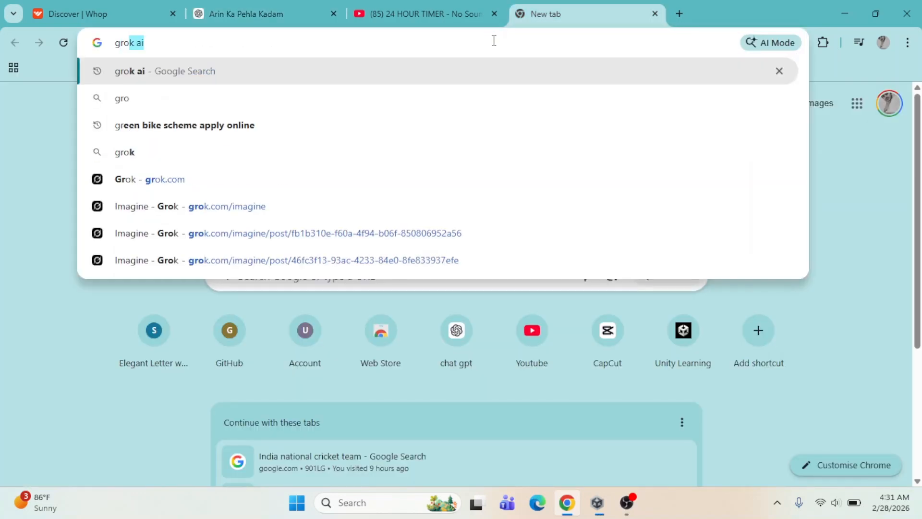
pyautogui.press('Return')
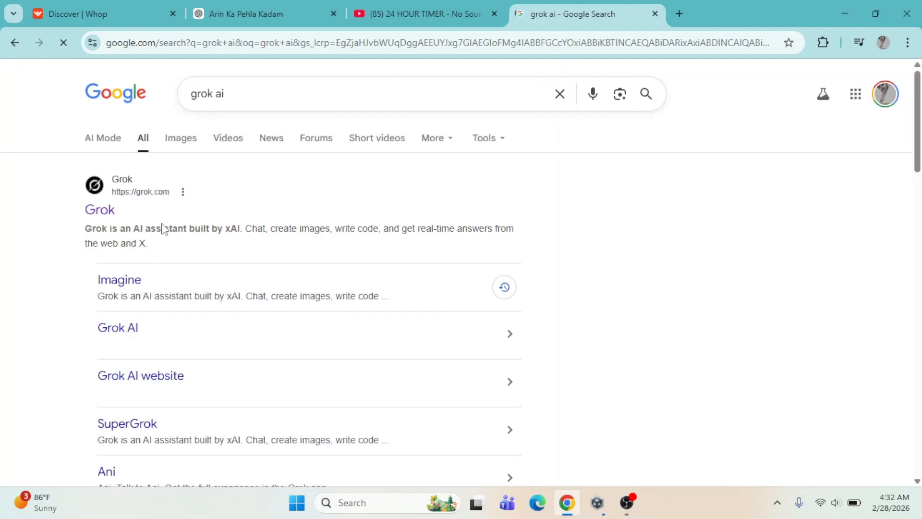
pyautogui.click(99, 211)
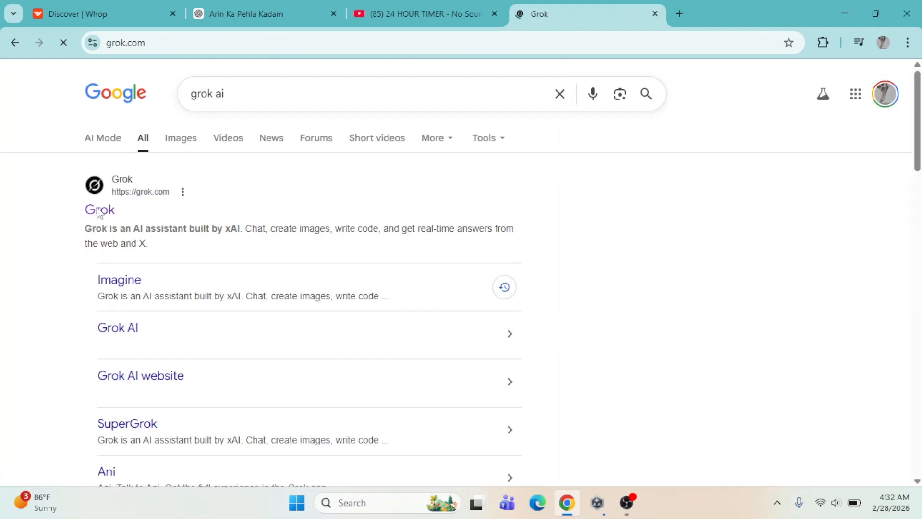
pyautogui.click(76, 212)
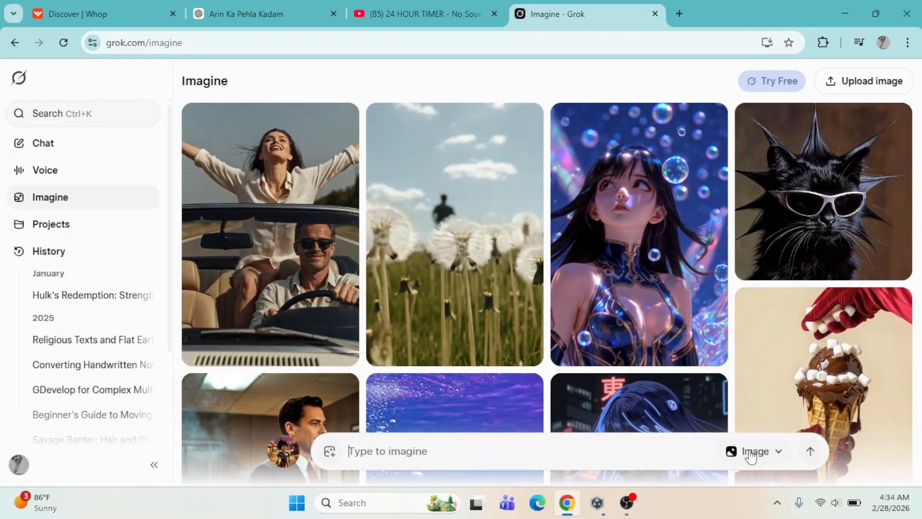
# Step: Set Imagine to Video with a 9:16 aspect ratio and paste the main character description as the prompt
pyautogui.click(752, 452)
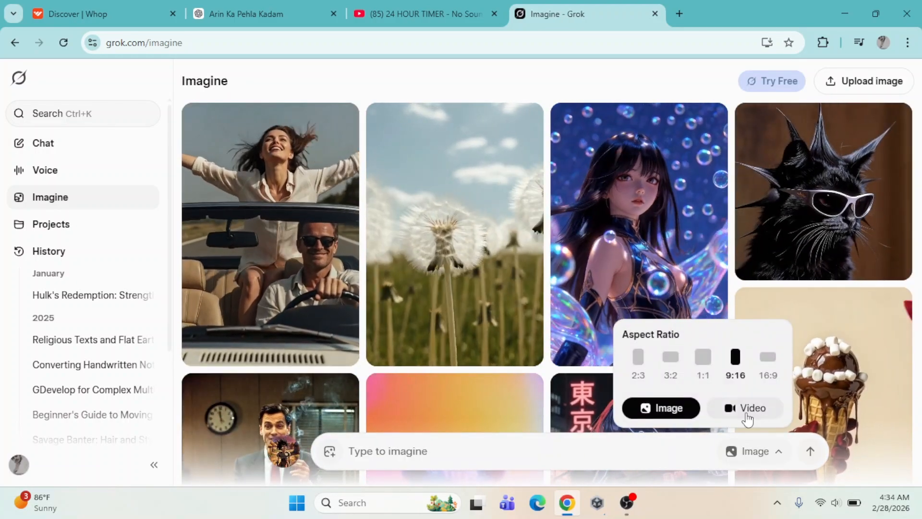
pyautogui.click(747, 412)
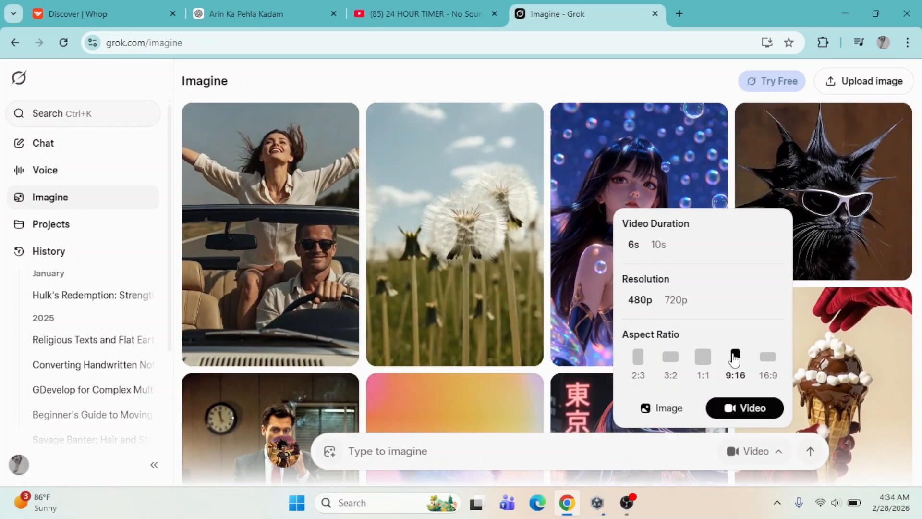
pyautogui.click(735, 356)
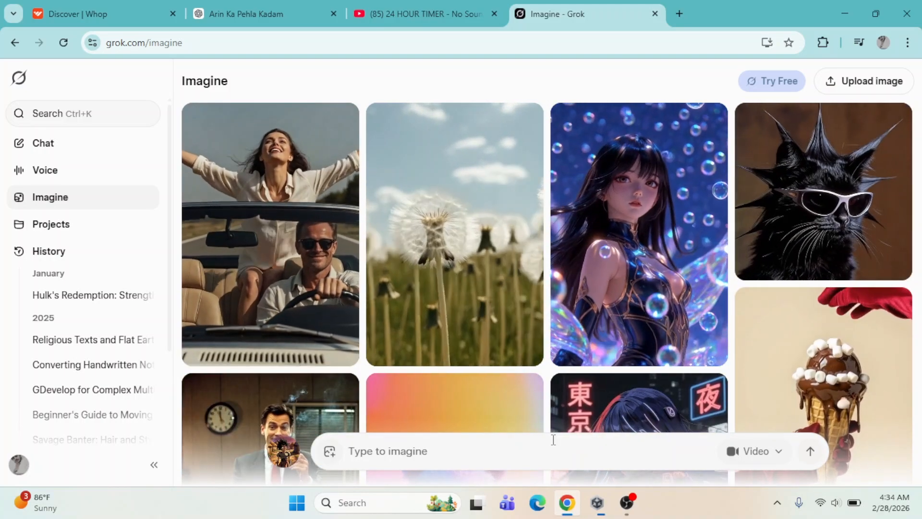
pyautogui.hotkey('ctrl', 'v')
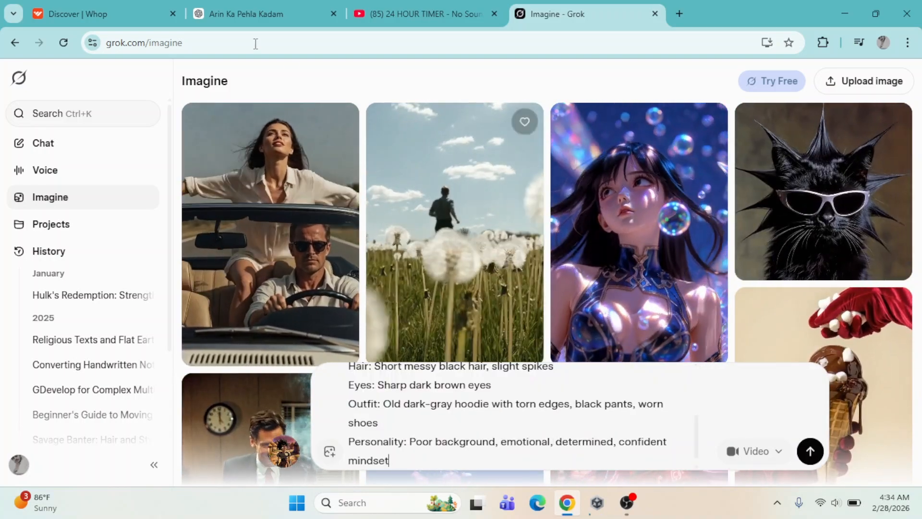
# Step: Append Scene 1's image prompt, dialogue and voice delivery guide from the ChatGPT script to the Grok prompt and generate the video
pyautogui.click(256, 25)
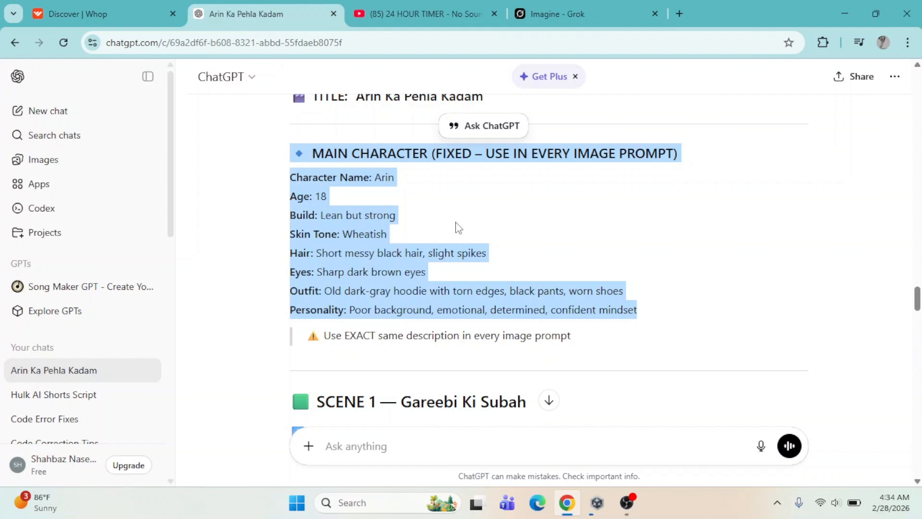
pyautogui.scroll(-7, 291, 129)
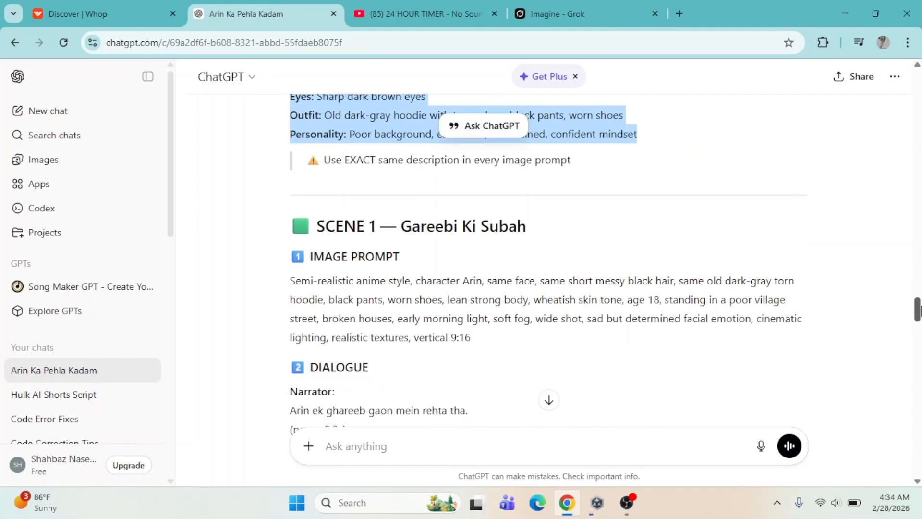
pyautogui.moveTo(290, 129); pyautogui.dragTo(398, 442)
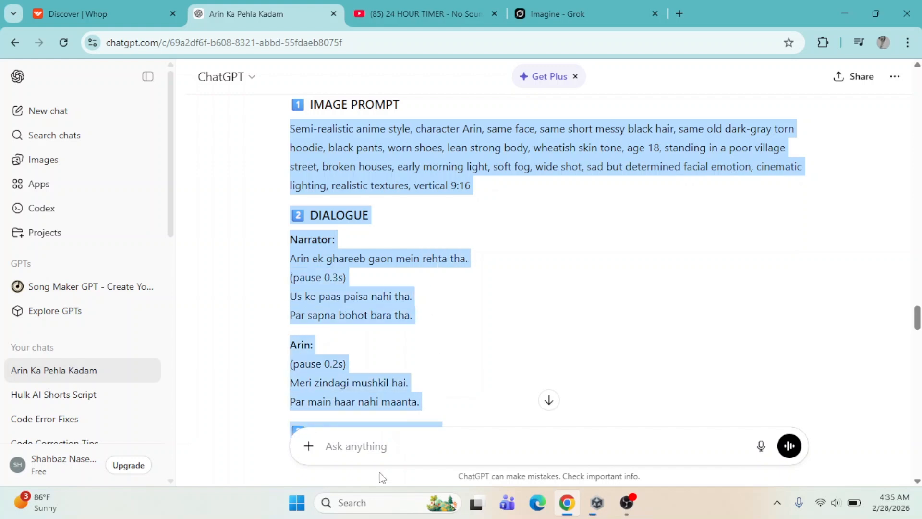
pyautogui.moveTo(381, 477); pyautogui.dragTo(532, 301)
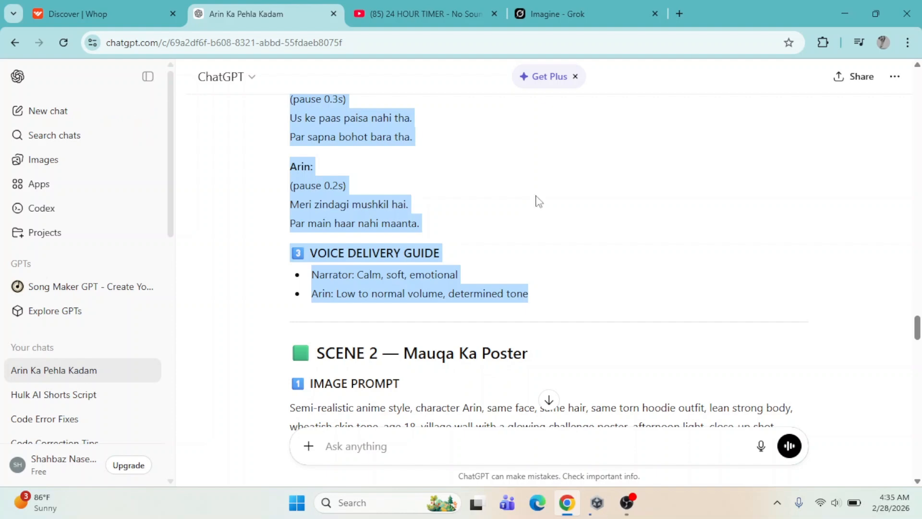
pyautogui.click(546, 2)
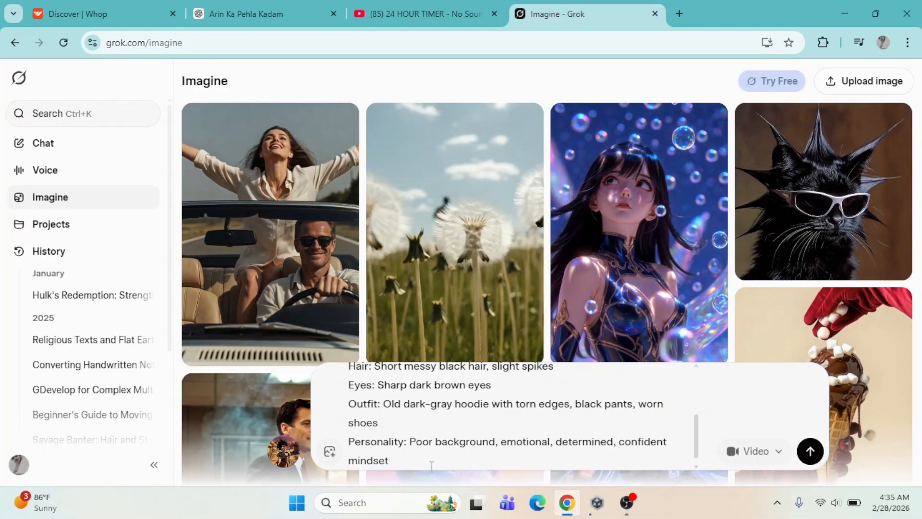
pyautogui.hotkey('ctrl', 'v')
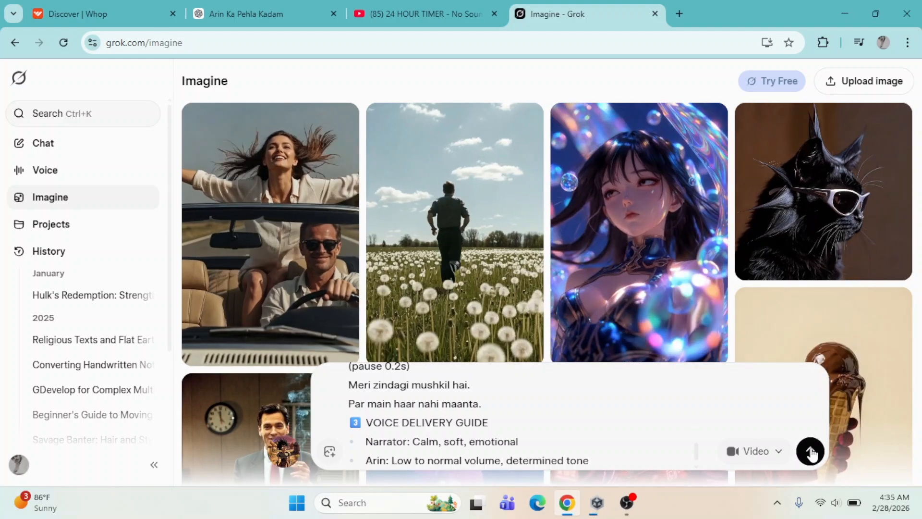
pyautogui.click(811, 452)
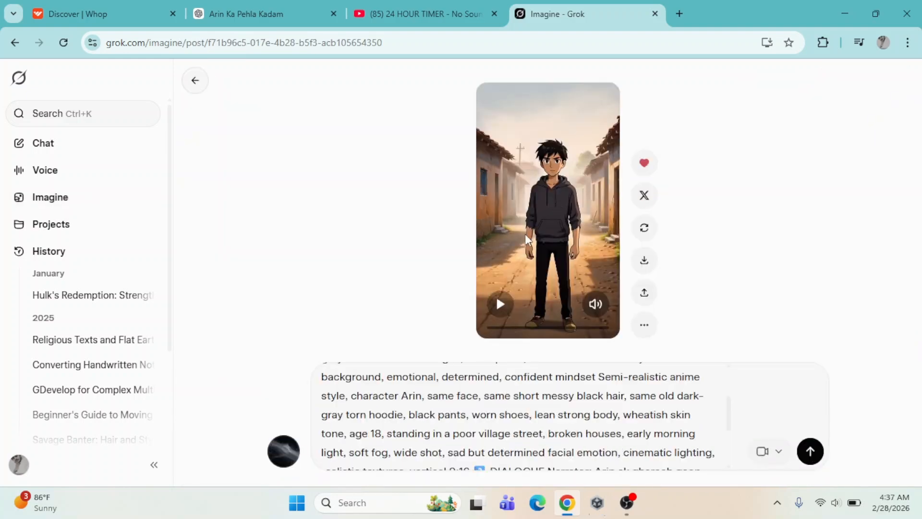
# Step: Play the generated Scene 1 video and upscale it
pyautogui.click(499, 304)
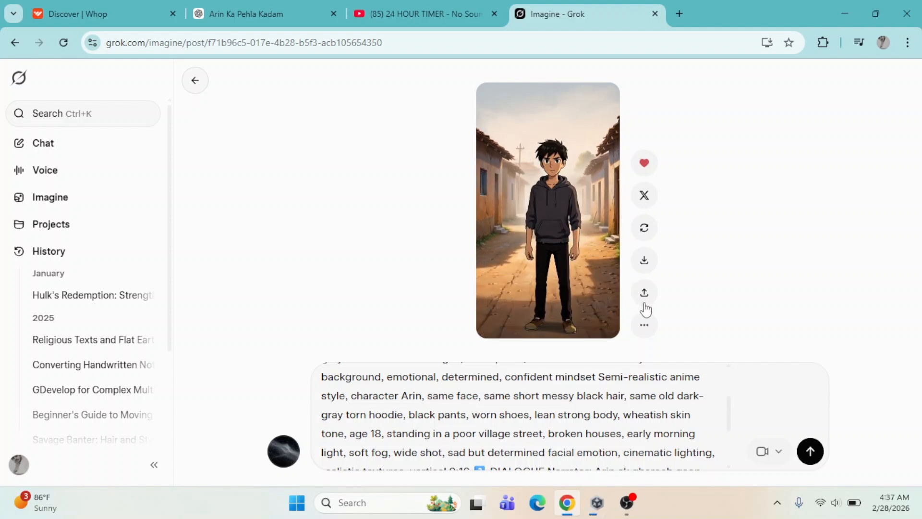
pyautogui.click(645, 327)
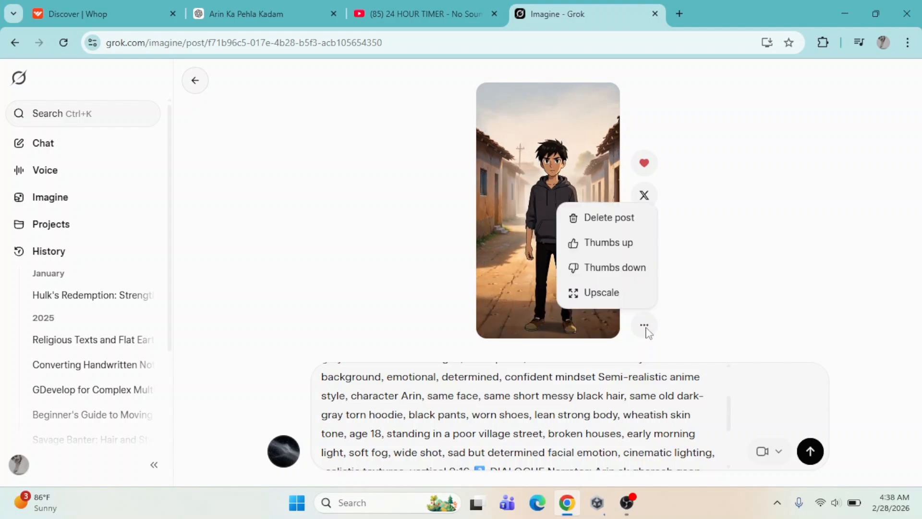
pyautogui.click(617, 293)
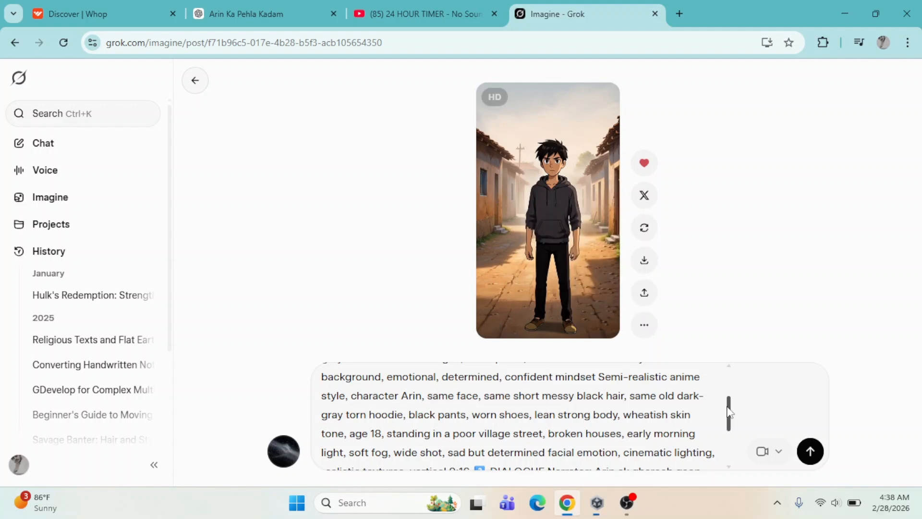
# Step: Delete the Scene 1 text from "Semi-realistic anime style" to the end of the prompt, keeping only the main character description
pyautogui.moveTo(729, 412); pyautogui.dragTo(729, 437)
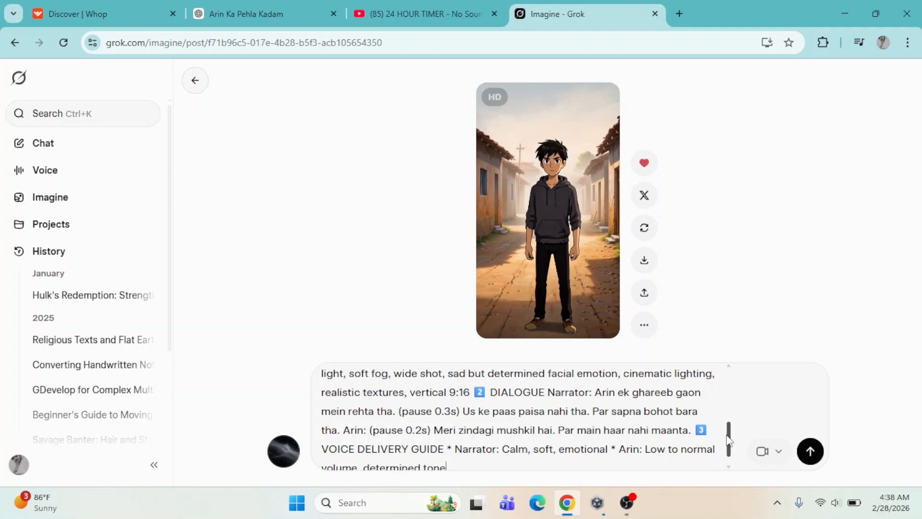
pyautogui.moveTo(730, 438); pyautogui.dragTo(726, 423)
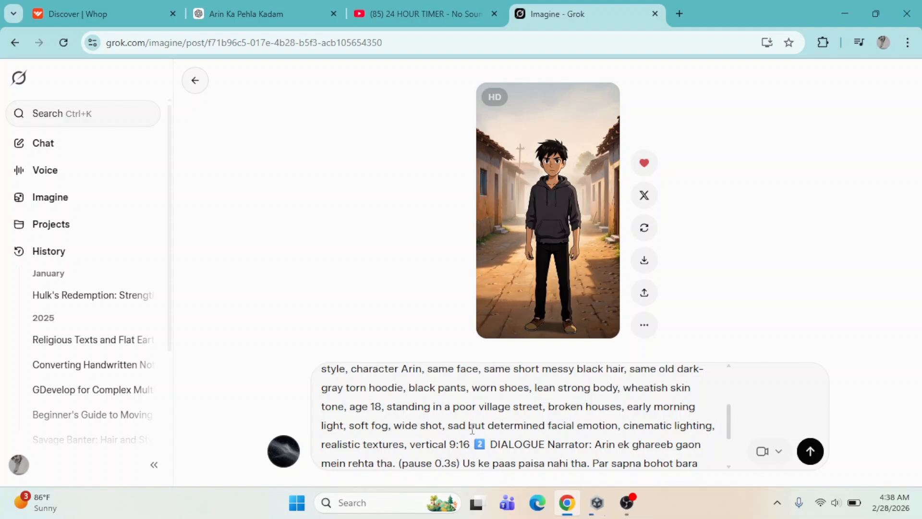
pyautogui.moveTo(727, 423); pyautogui.dragTo(725, 414)
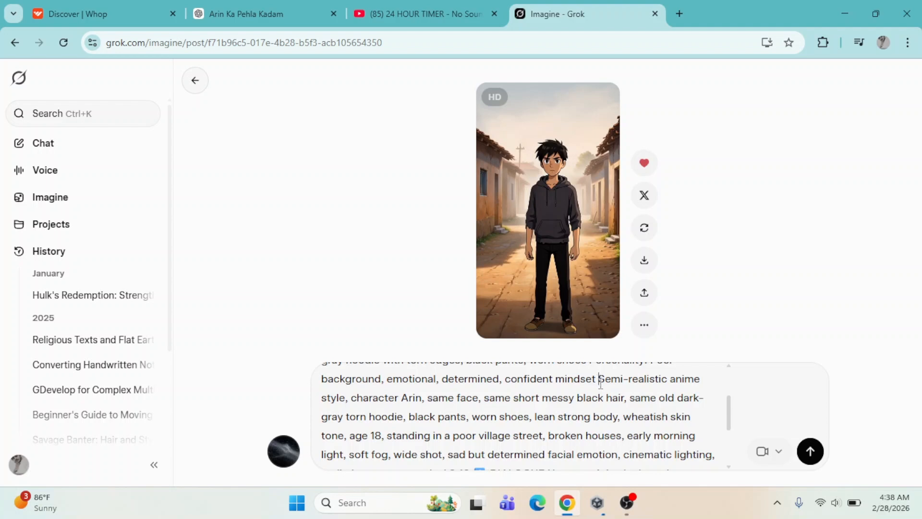
pyautogui.moveTo(600, 380); pyautogui.dragTo(685, 489)
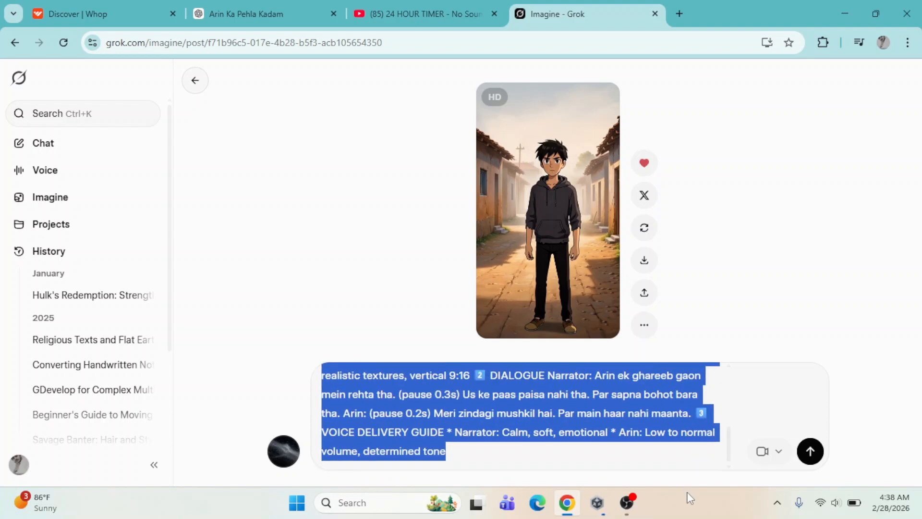
pyautogui.press('BackSpace')
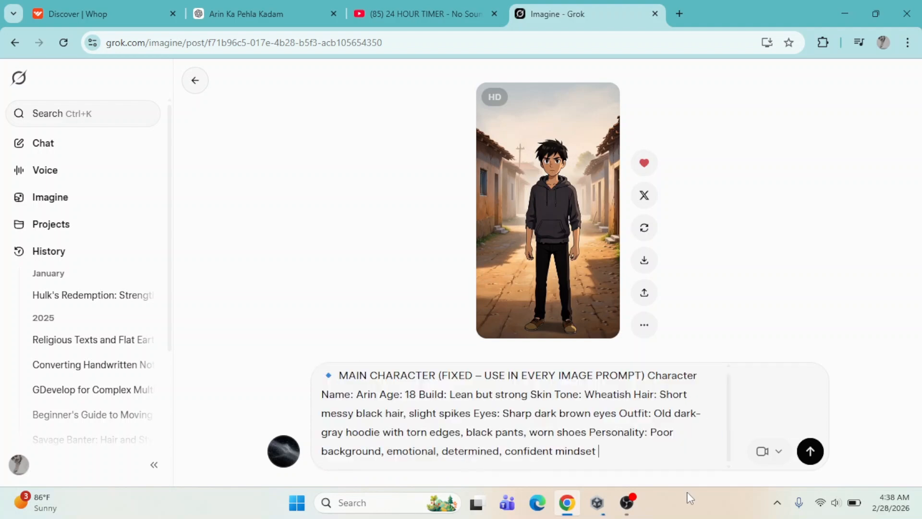
# Step: Append Scene 2's heading, image prompt, dialogue and voice delivery guide from the ChatGPT script to the Grok prompt and generate the video
pyautogui.click(265, 7)
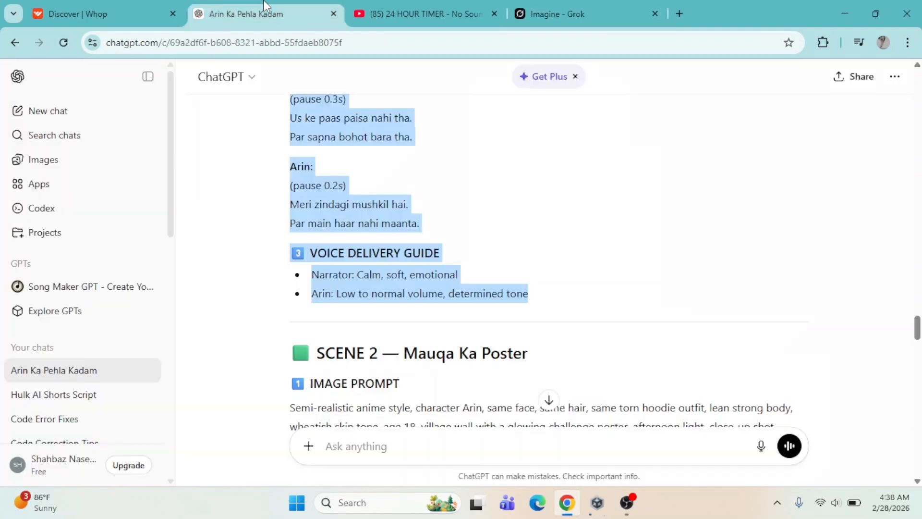
pyautogui.click(461, 321)
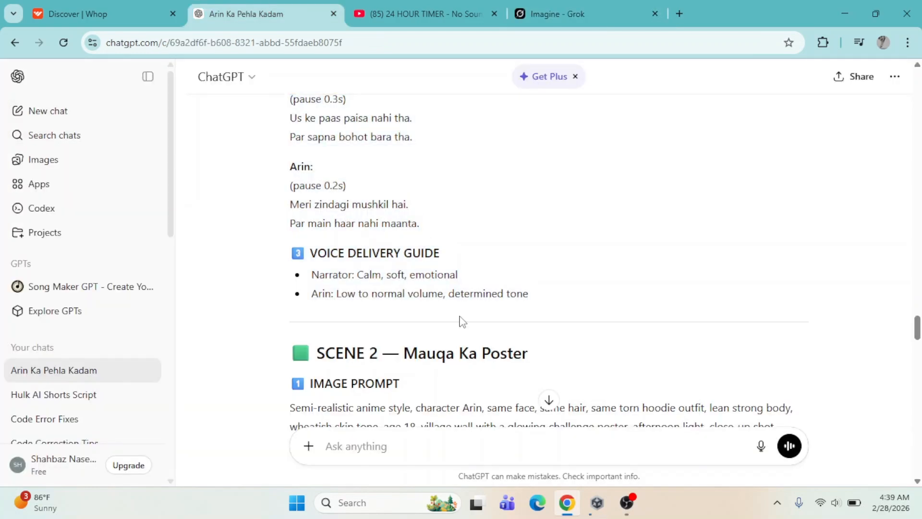
pyautogui.scroll(-5, 461, 321)
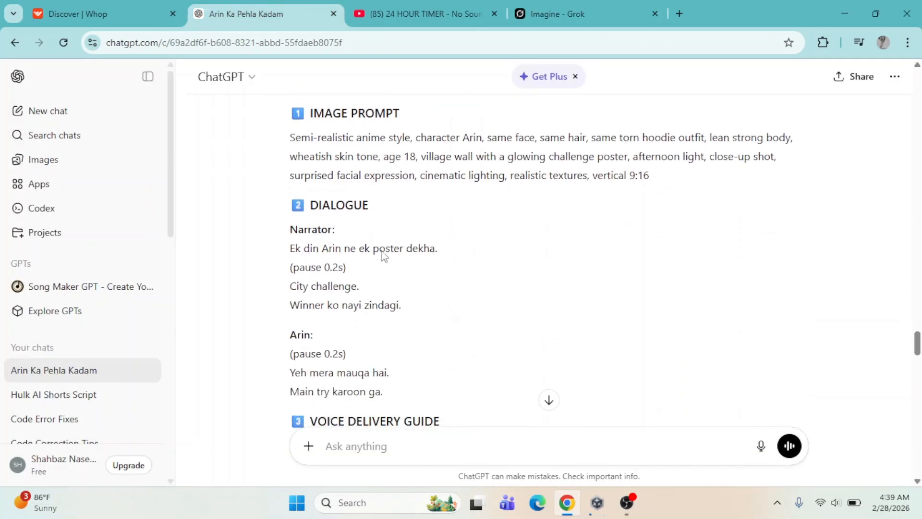
pyautogui.scroll(-1, 291, 116)
pyautogui.scroll(1, 291, 115)
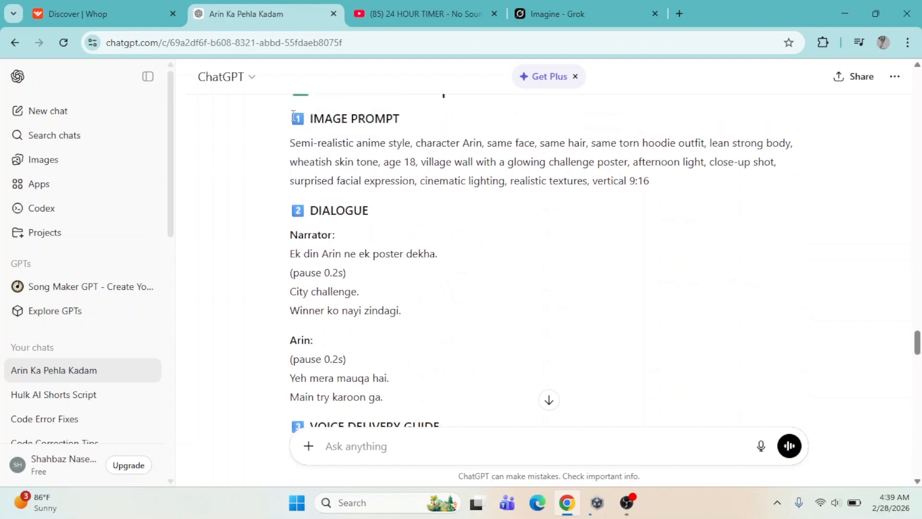
pyautogui.moveTo(290, 98); pyautogui.dragTo(515, 202)
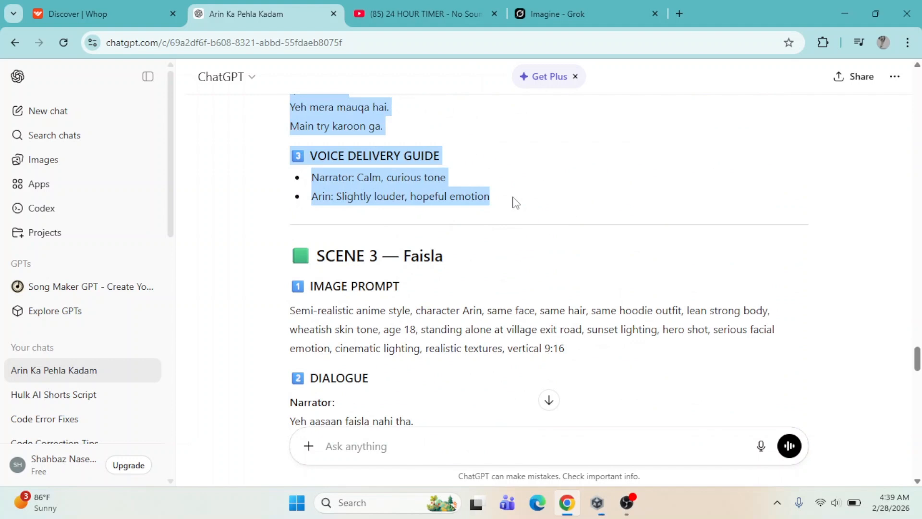
pyautogui.click(589, 1)
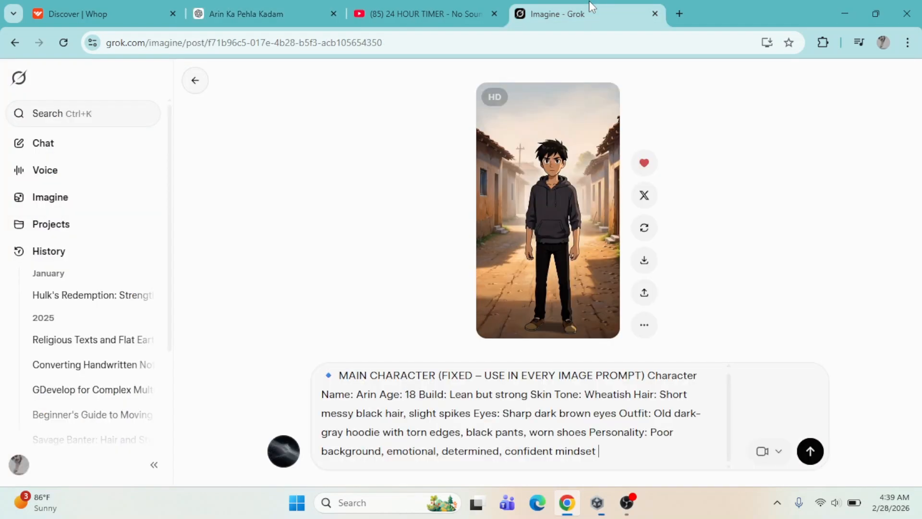
pyautogui.hotkey('ctrl', 'v')
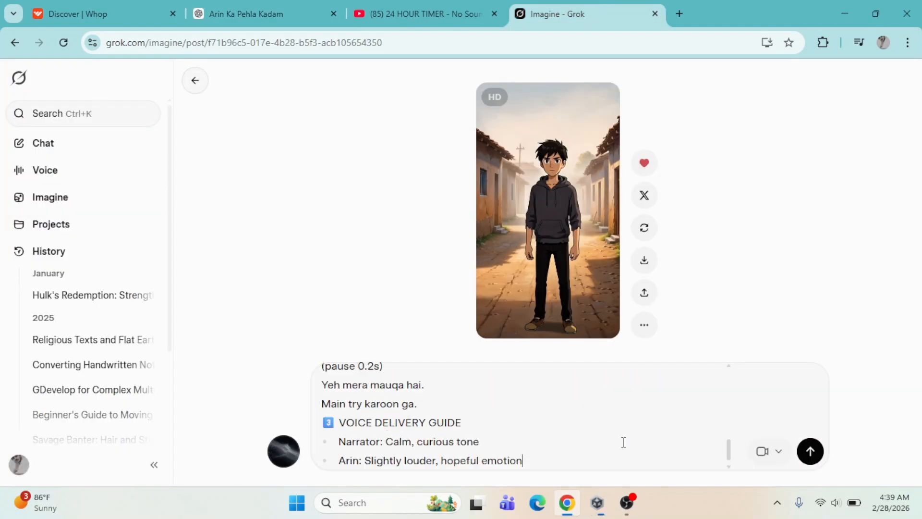
pyautogui.click(811, 452)
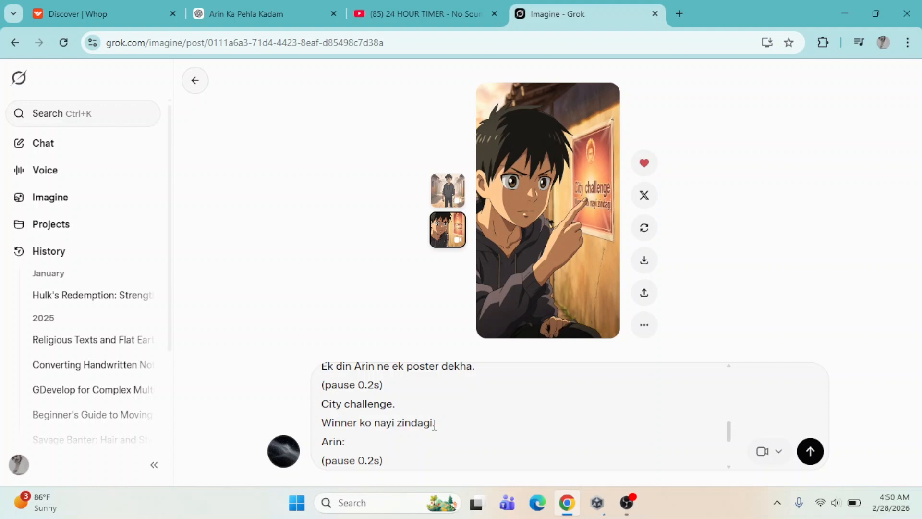
# Step: Replace the narrator's line after "City challenge." with "jeeto aur pao cash" in the Scene 2 prompt and generate the video again
pyautogui.press('BackSpace')
pyautogui.press('BackSpace')
pyautogui.press('BackSpace')
pyautogui.press('BackSpace')
pyautogui.press('BackSpace')
pyautogui.press('BackSpace')
pyautogui.press('BackSpace')
pyautogui.press('BackSpace')
pyautogui.press('BackSpace')
pyautogui.press('BackSpace')
pyautogui.press('BackSpace')
pyautogui.press('BackSpace')
pyautogui.press('BackSpace')
pyautogui.press('BackSpace')
pyautogui.press('BackSpace')
pyautogui.write('jeeto aur pao cash')
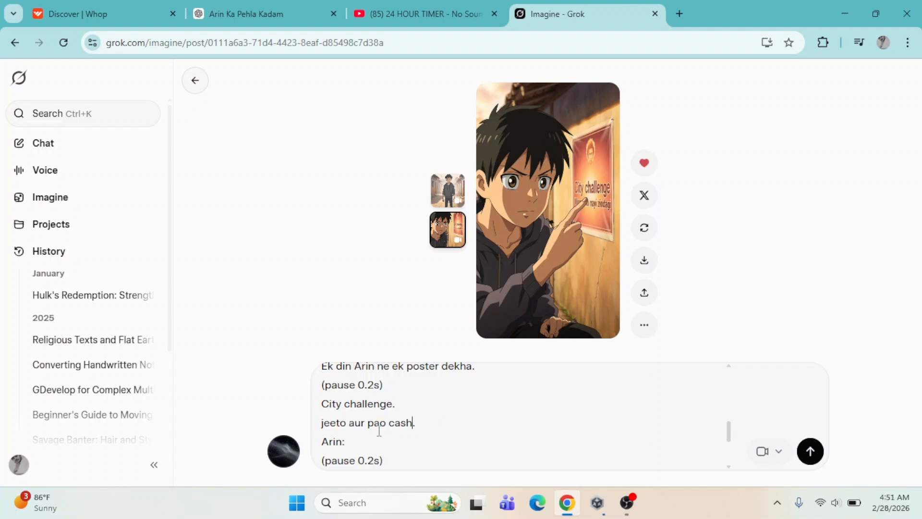
pyautogui.click(810, 456)
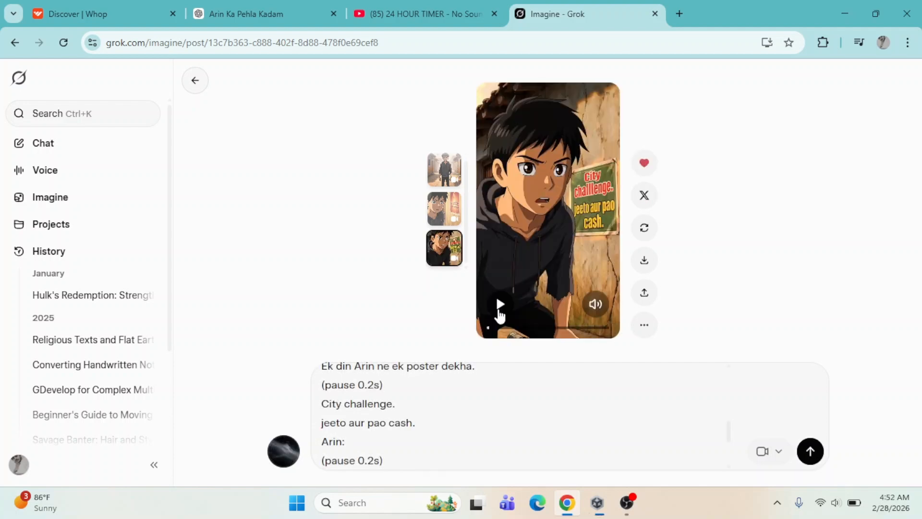
# Step: Play the regenerated Scene 2 video and download it
pyautogui.click(500, 312)
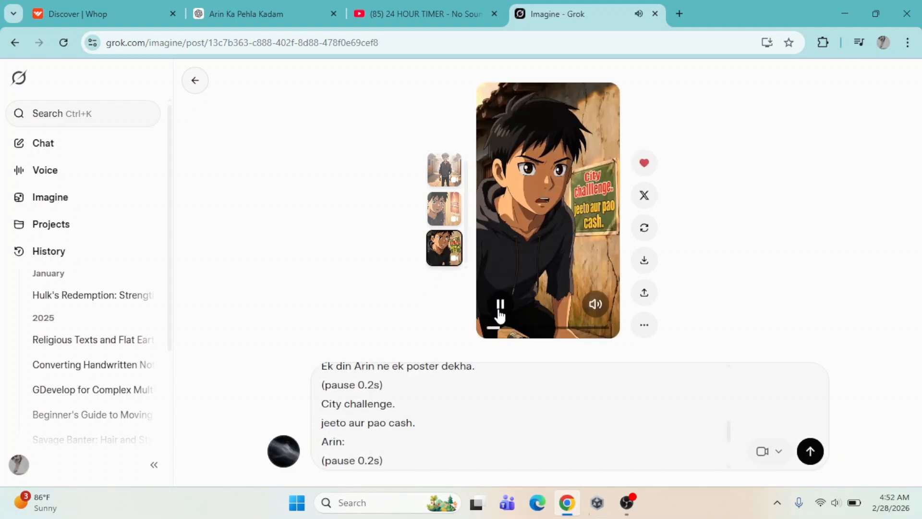
pyautogui.click(654, 261)
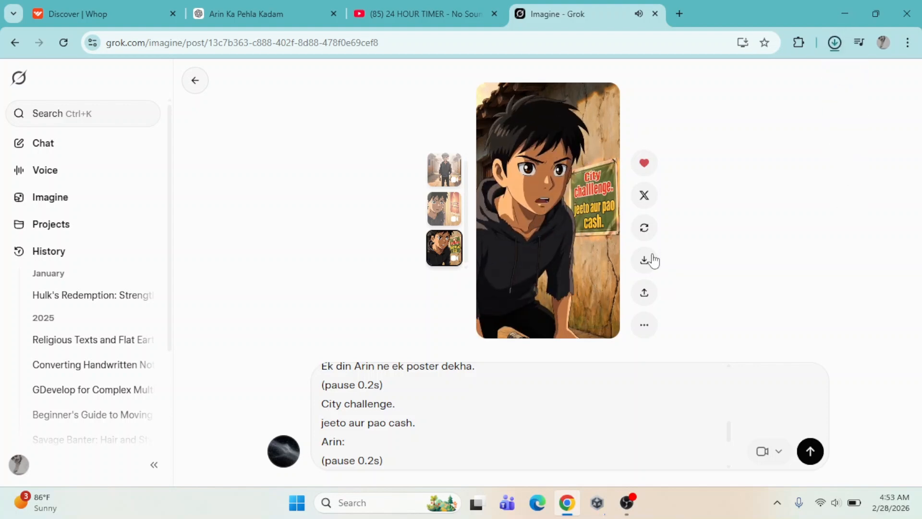
# Step: Check Scene 3 in the ChatGPT script and replace the Scene 2 prompt in Grok with the copied text
pyautogui.click(247, 15)
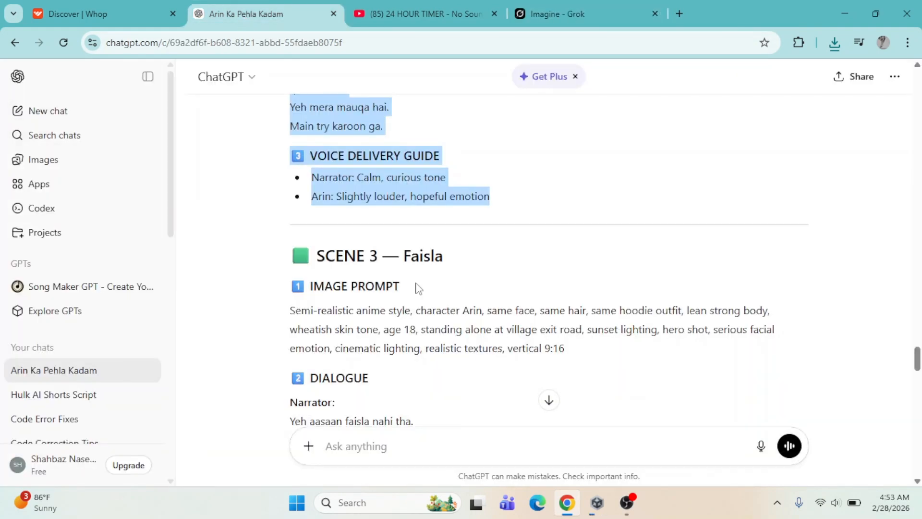
pyautogui.click(564, 7)
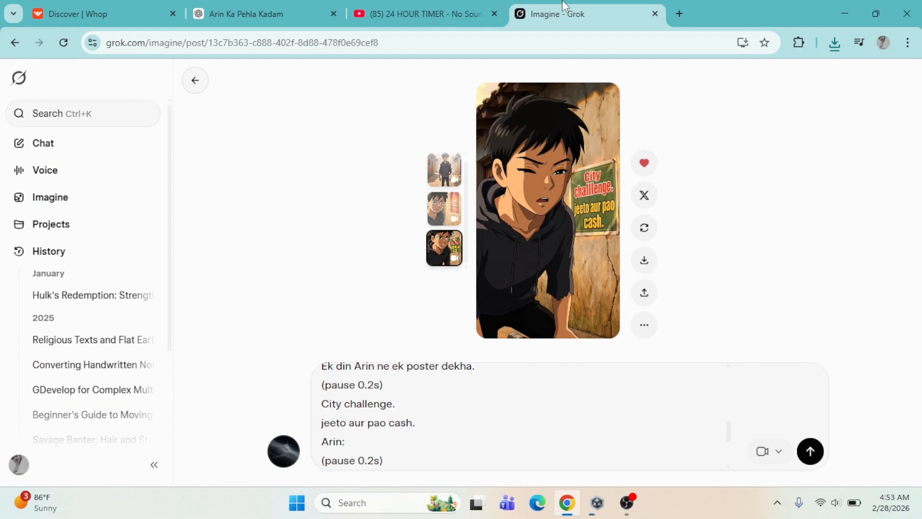
pyautogui.moveTo(729, 431); pyautogui.dragTo(726, 384)
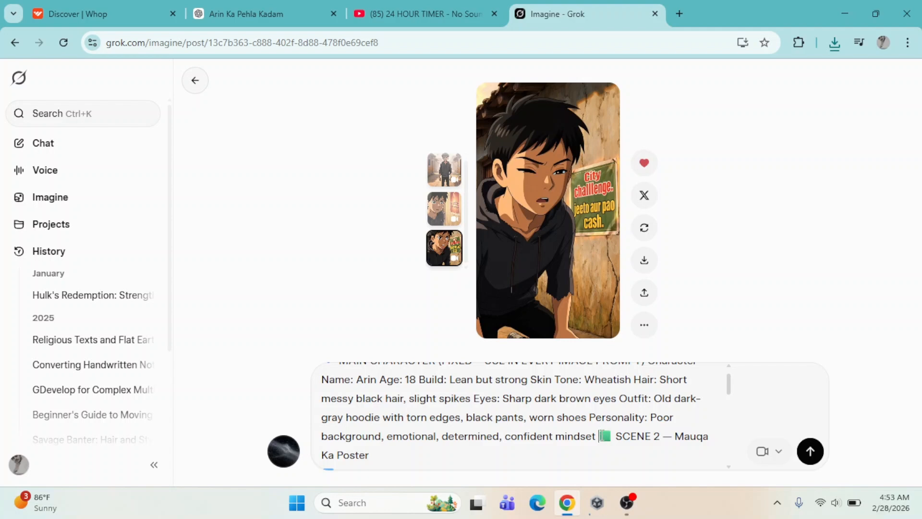
pyautogui.hotkey('ctrl', 'a')
pyautogui.hotkey('ctrl', 'v')
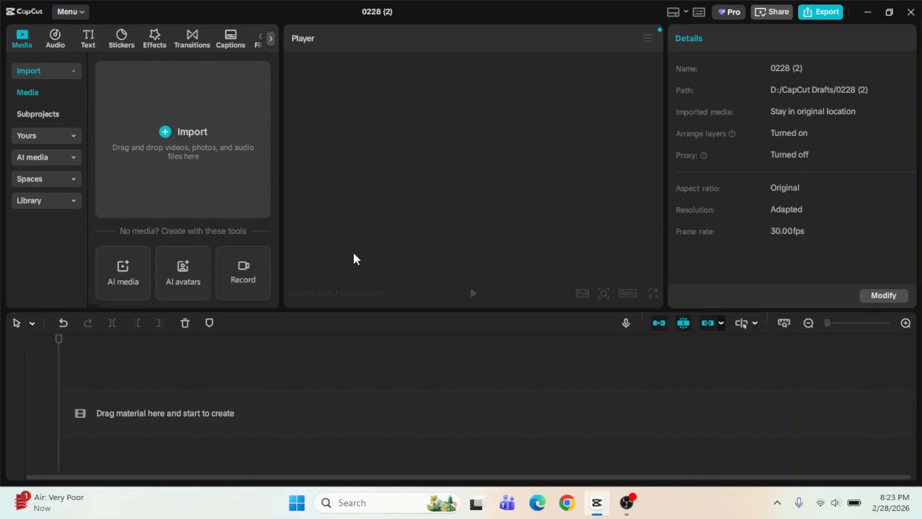
# Step: In CapCut, import the Grok videos dated 2/27/2026 from 9:55 AM to 10:11 AM from the Downloads folder
pyautogui.click(188, 120)
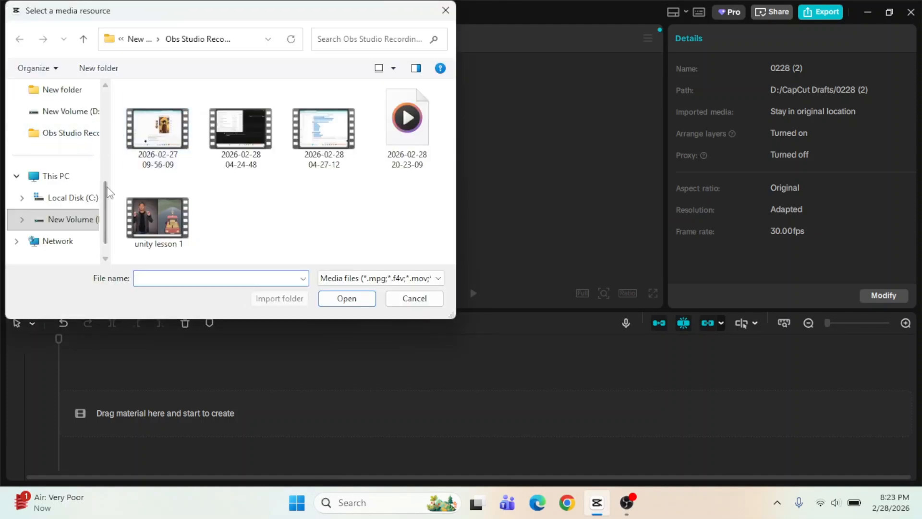
pyautogui.moveTo(104, 189); pyautogui.dragTo(105, 144)
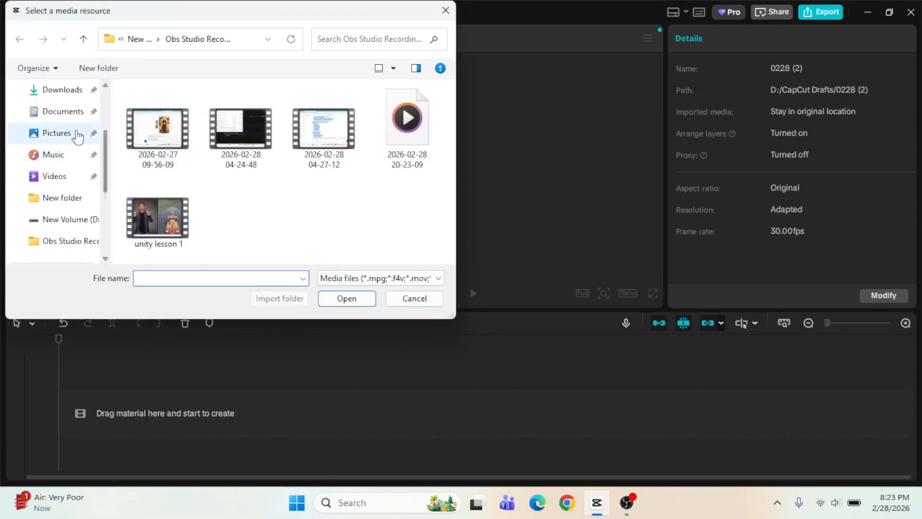
pyautogui.click(58, 96)
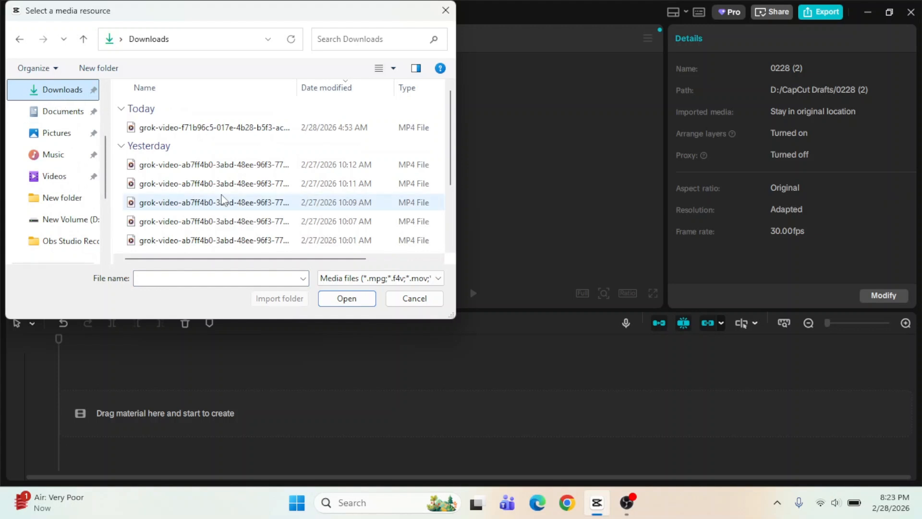
pyautogui.scroll(-2, 344, 211)
pyautogui.click(419, 219)
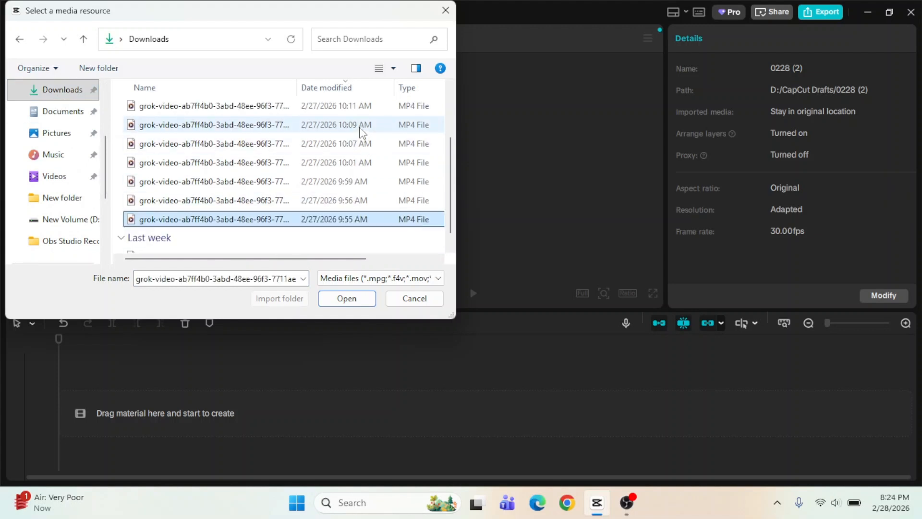
pyautogui.keyDown('shift'); pyautogui.click(365, 110); pyautogui.keyUp('shift')
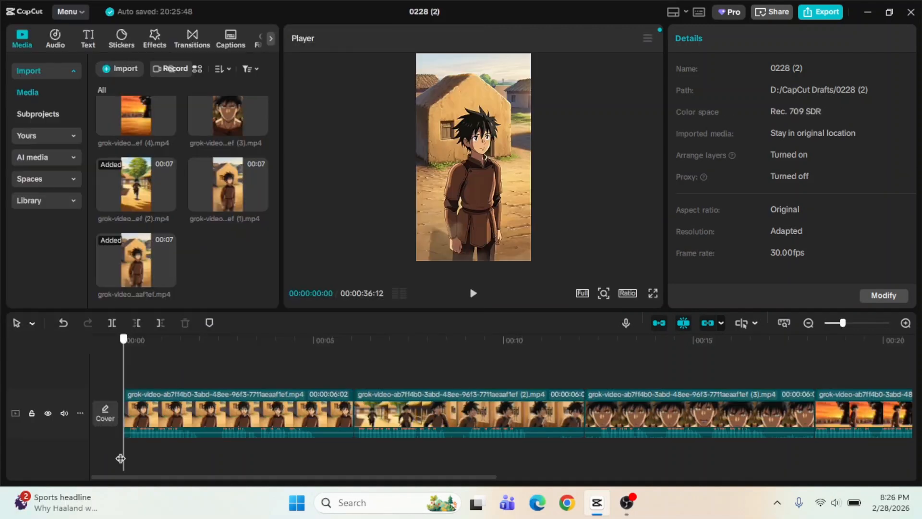
# Step: Trim off the end of the first timeline clip from about the 5-second mark
pyautogui.click(295, 434)
pyautogui.click(313, 459)
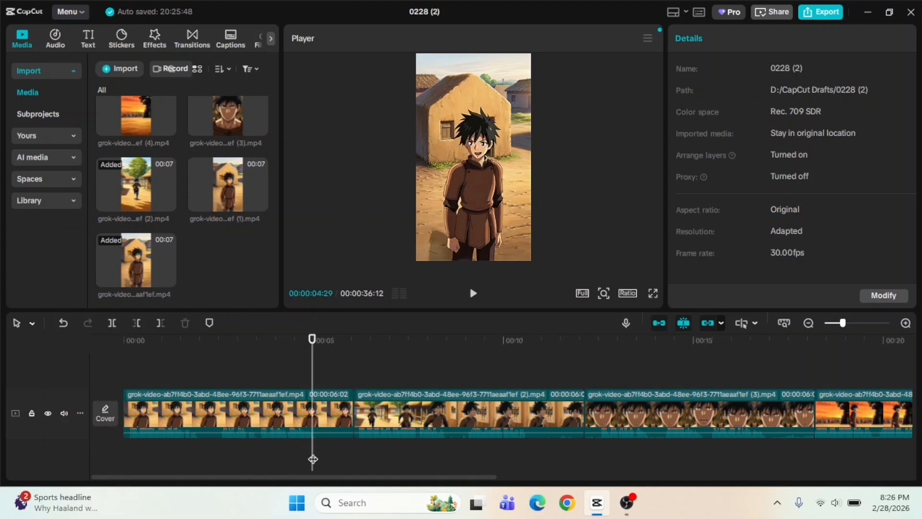
pyautogui.moveTo(313, 459); pyautogui.dragTo(320, 459)
pyautogui.press('w')
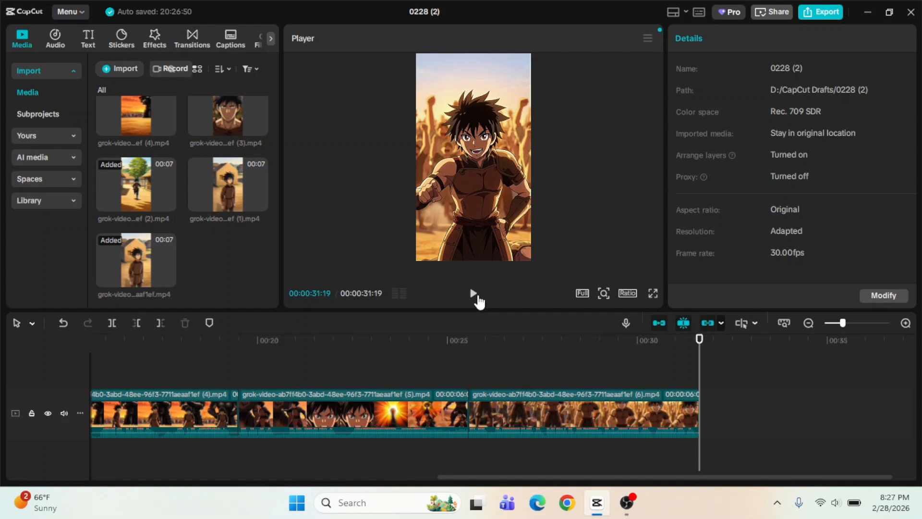
# Step: Play the edited timeline from the beginning in full screen
pyautogui.click(474, 293)
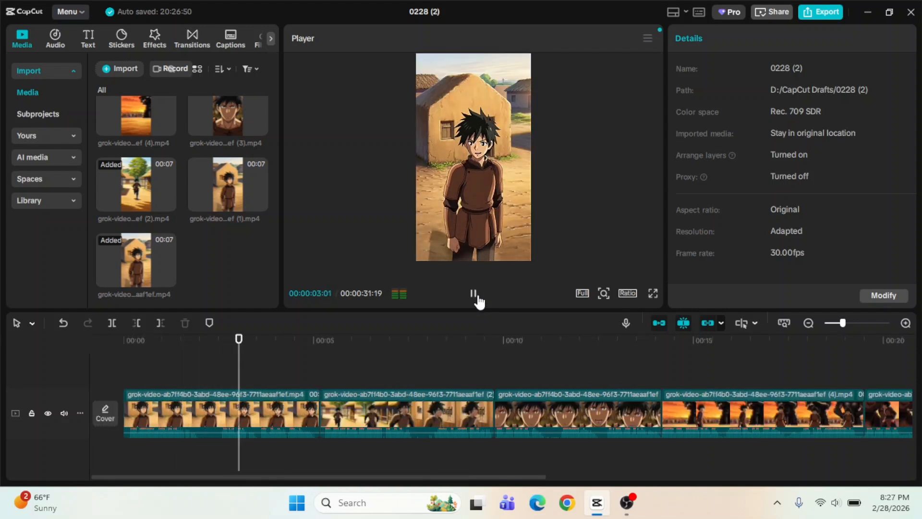
pyautogui.click(652, 296)
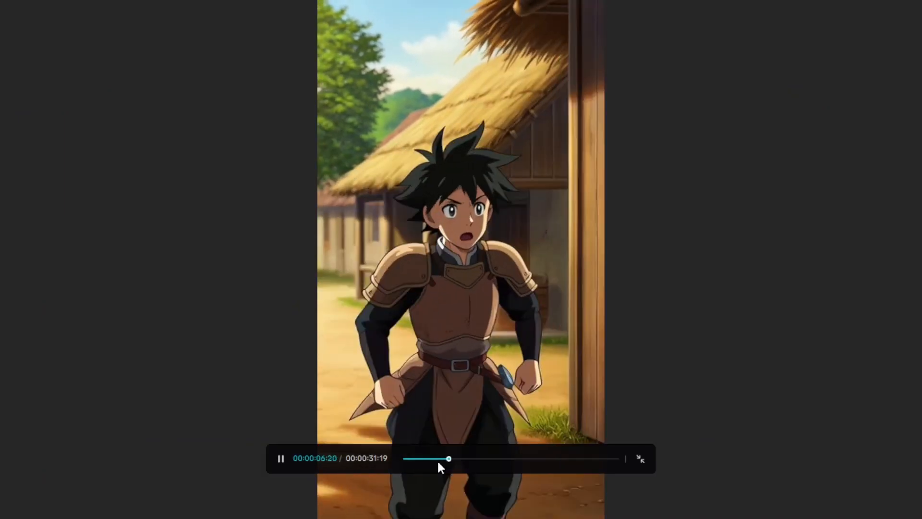